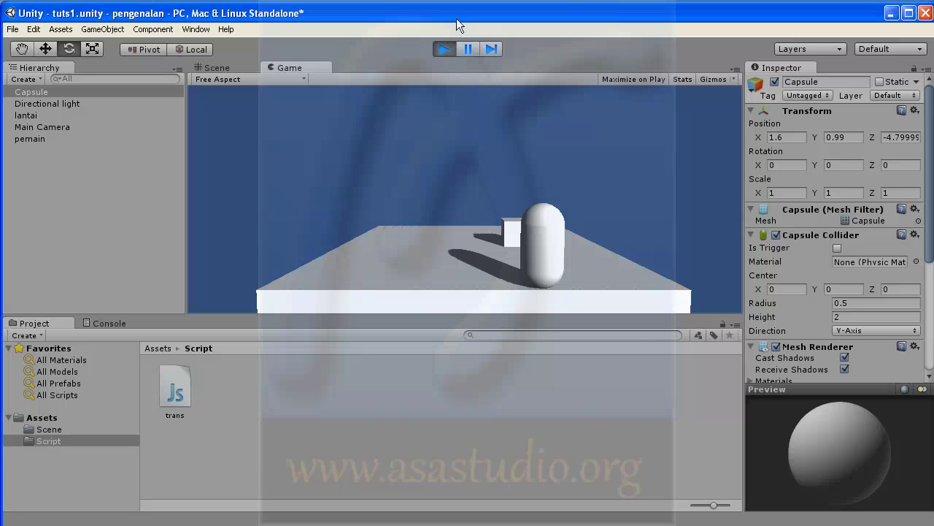
Drive the capsule forward, left, right and back around the cube, then stop Play mode.
key(Up)
key(Left)
key(Right)
key(Down)
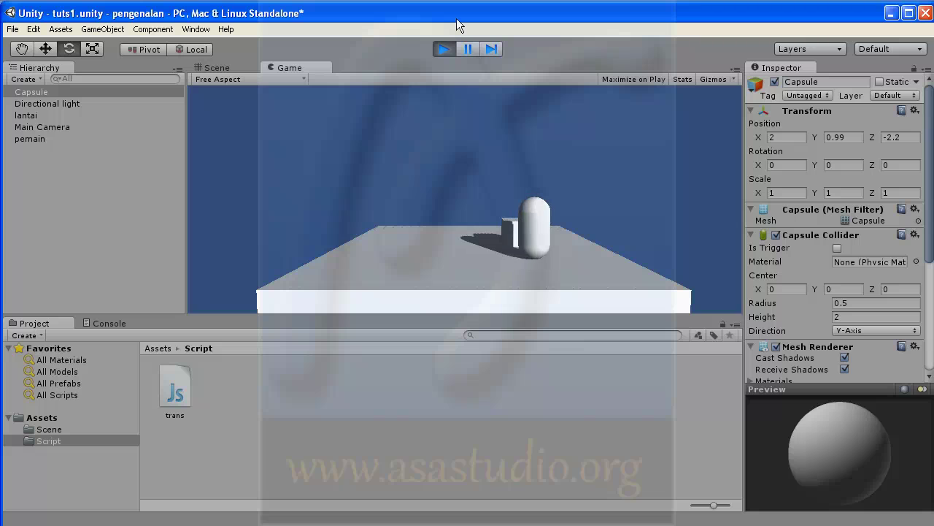
key(Up)
key(Left)
key(Right)
key(Left)
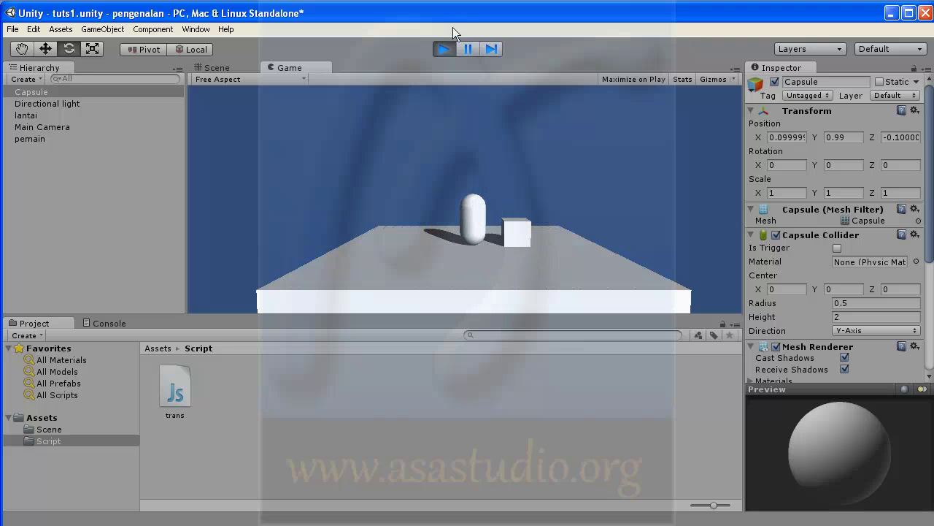
click(443, 49)
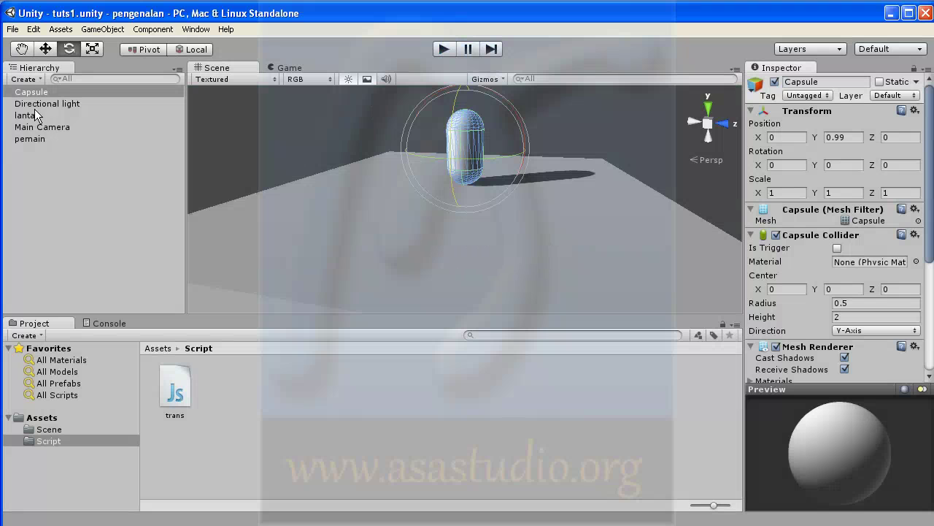
click(27, 138)
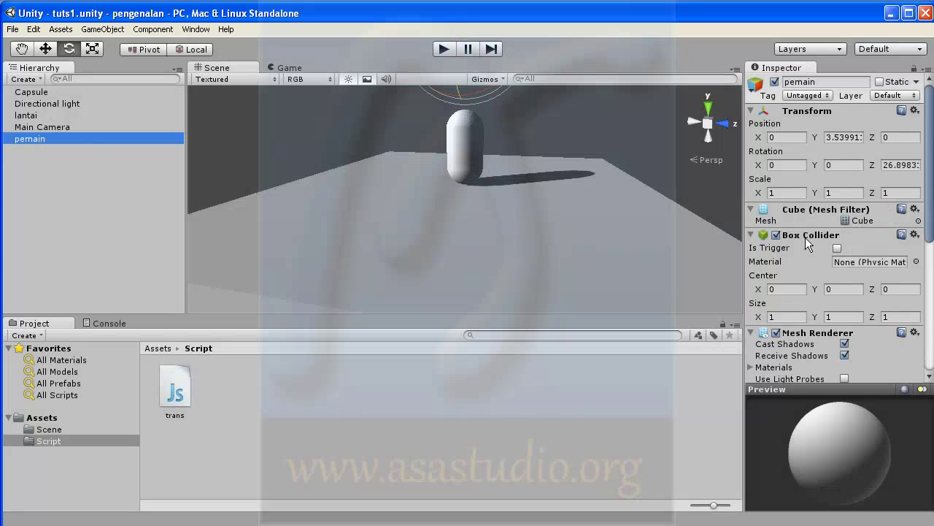
click(752, 233)
click(752, 233)
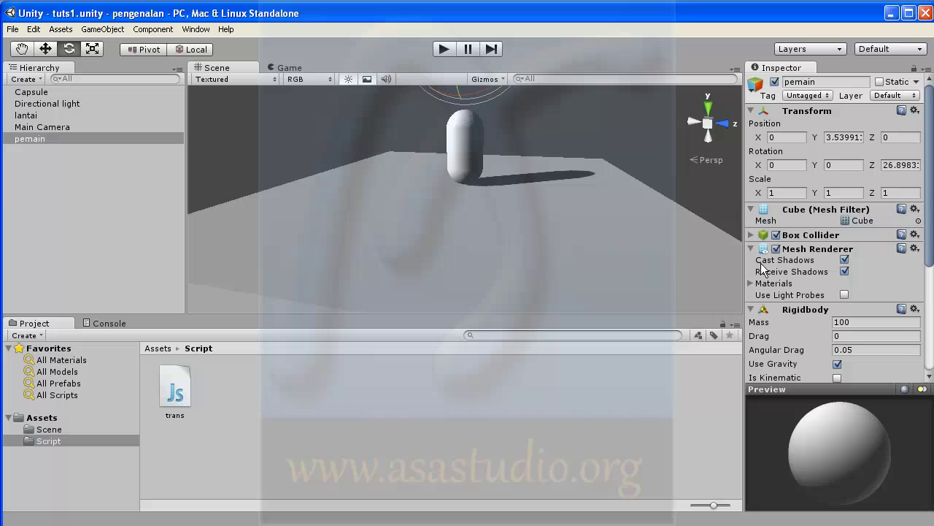
click(752, 246)
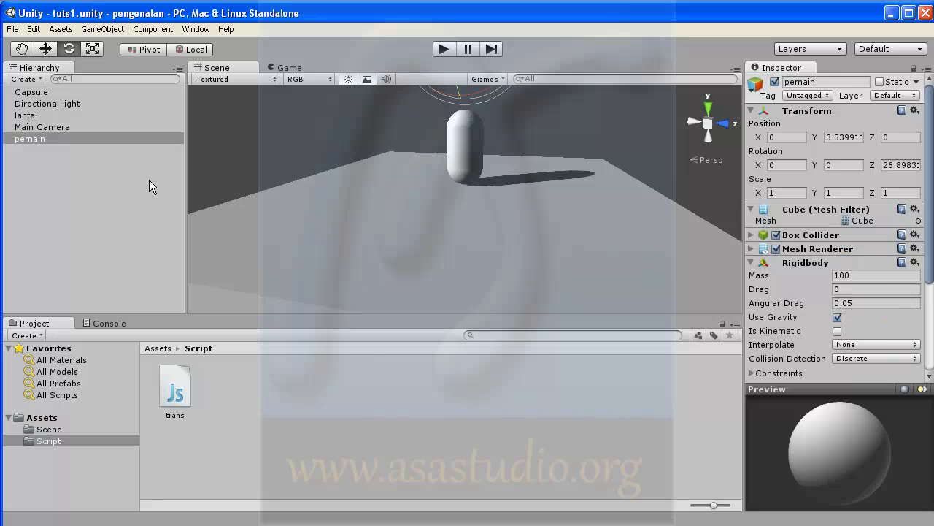
click(23, 93)
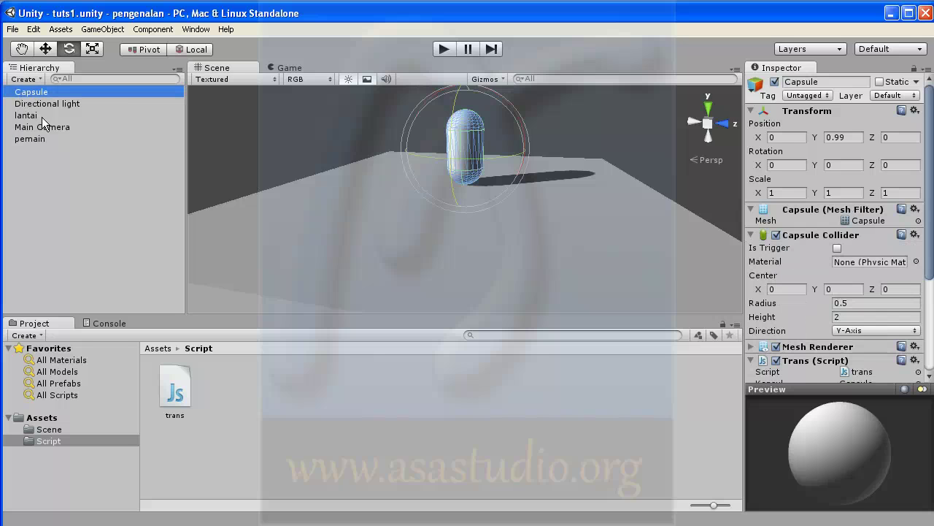
Add a Rigidbody component to the Capsule from Component > Physics.
click(148, 32)
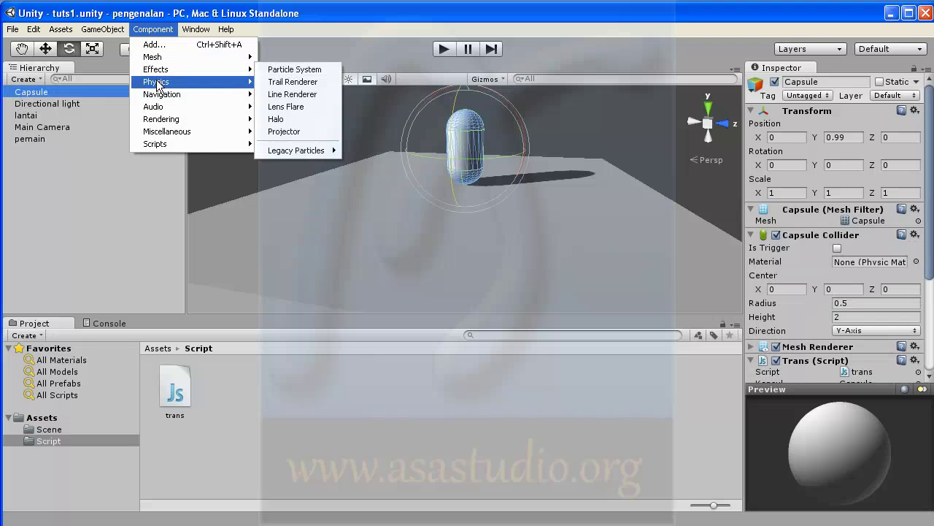
mouse_move(157, 83)
click(285, 80)
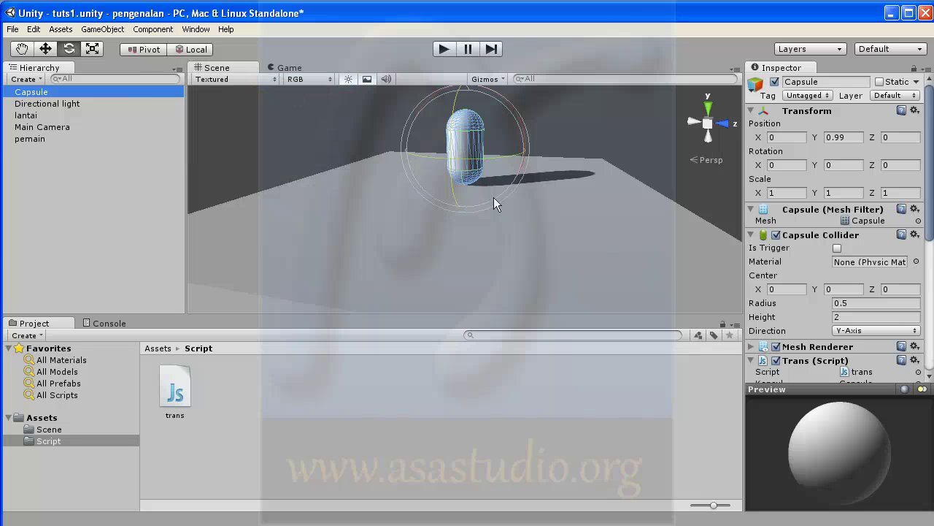
Pan the cube into view, do a test run, then collapse the Capsule Collider panel.
middle_drag(500, 183, 478, 253)
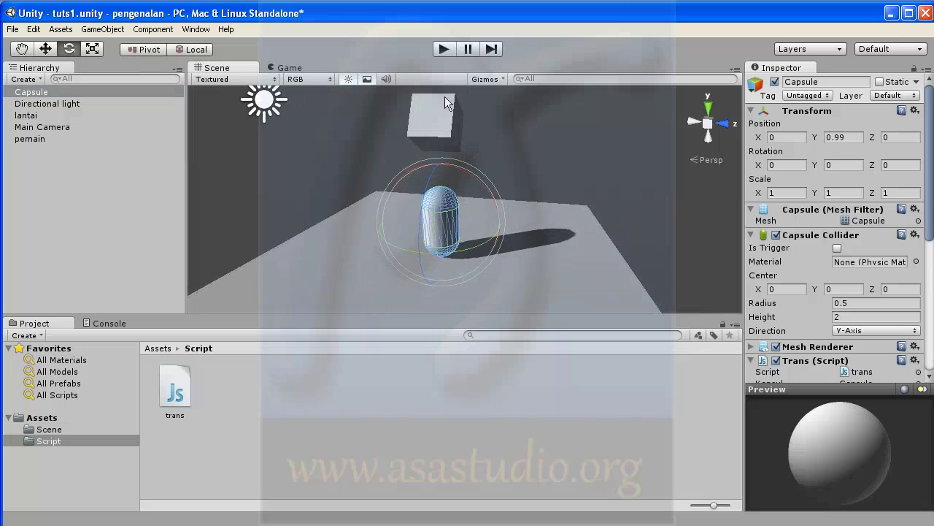
click(444, 50)
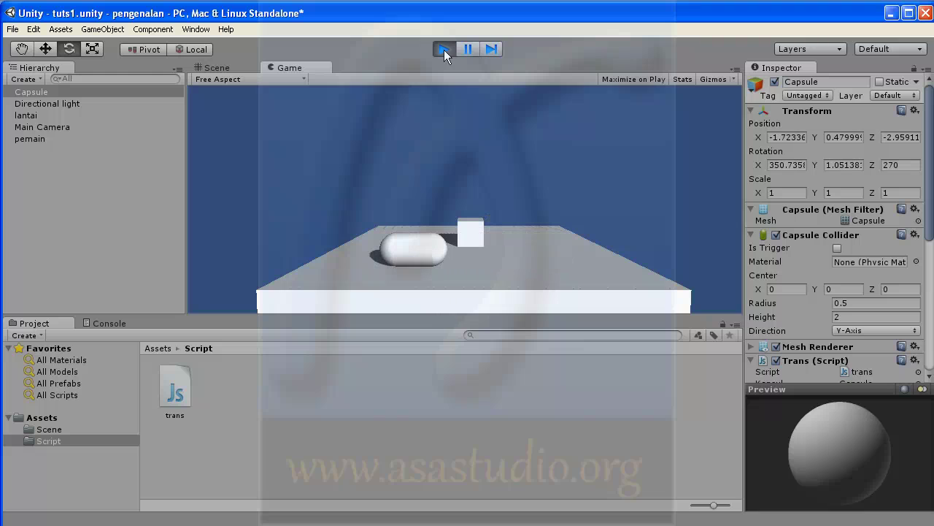
click(444, 49)
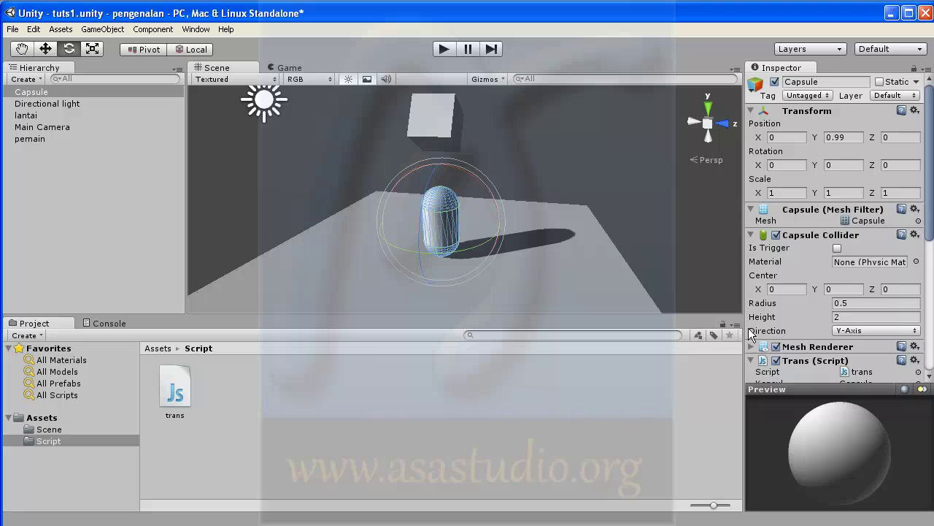
click(752, 234)
Collapse the Capsule's Mesh Filter panel and do a quick test run.
click(752, 209)
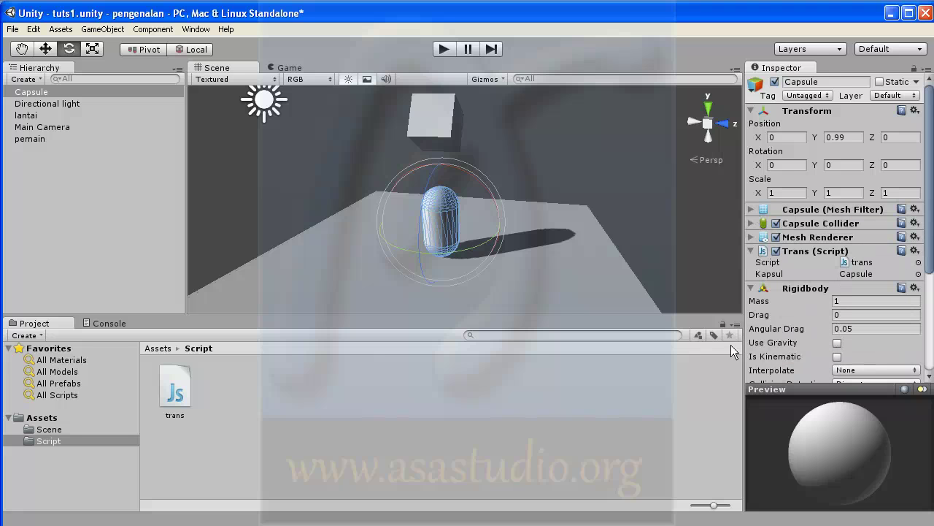
click(444, 48)
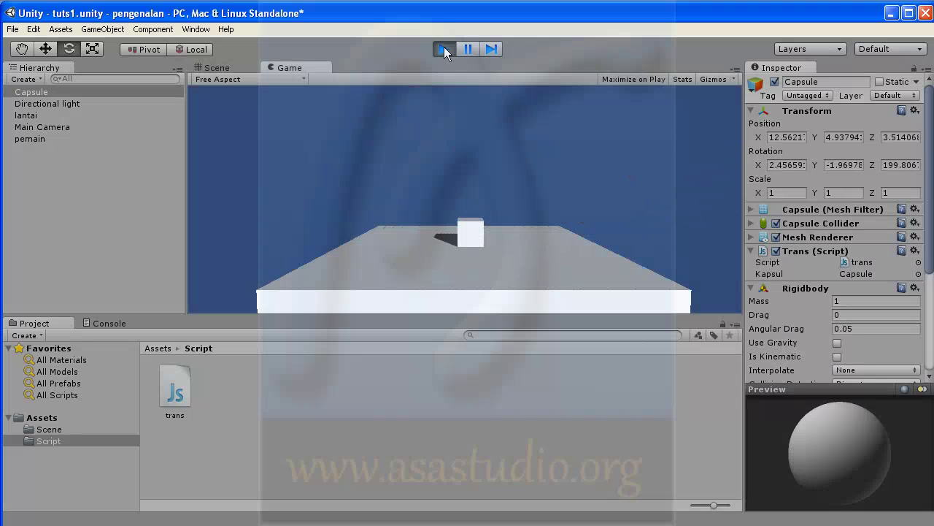
click(444, 48)
Tick Use Gravity on the Capsule's Rigidbody and test the scene again.
drag(929, 261, 932, 288)
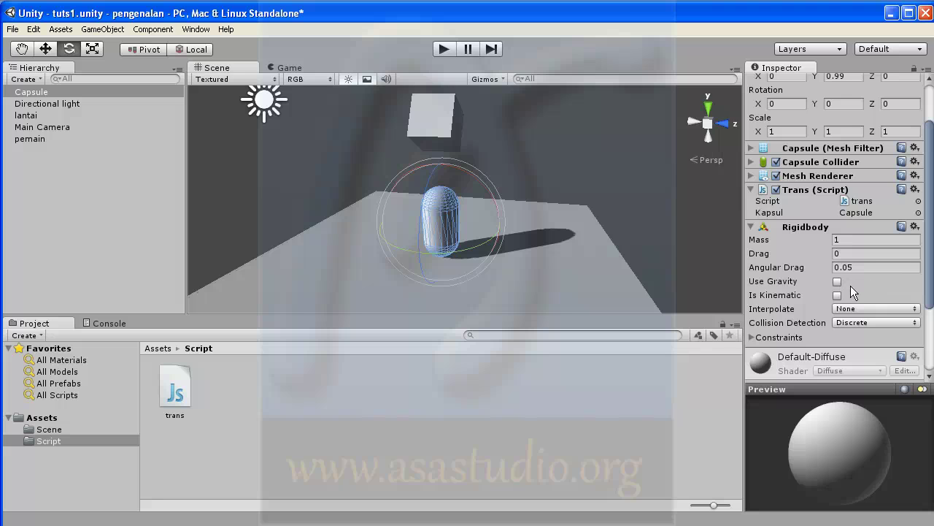
click(838, 282)
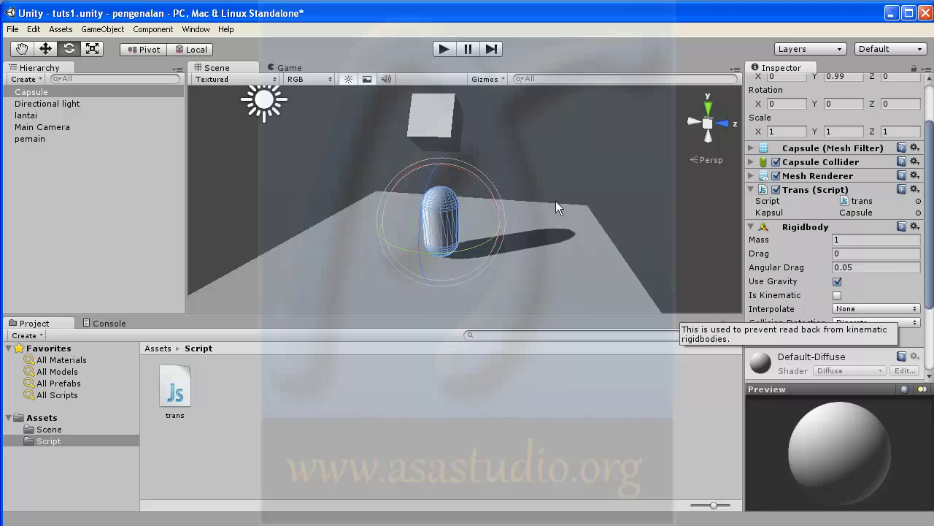
click(445, 46)
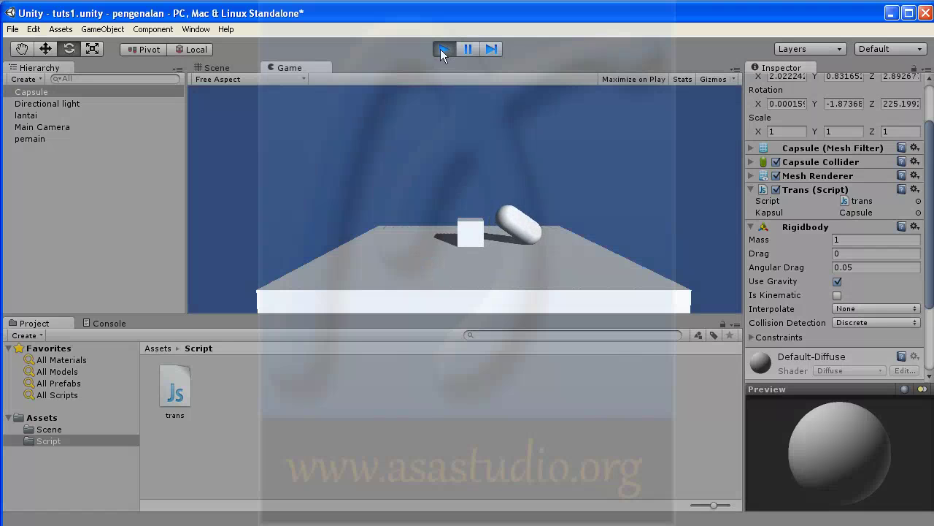
click(440, 49)
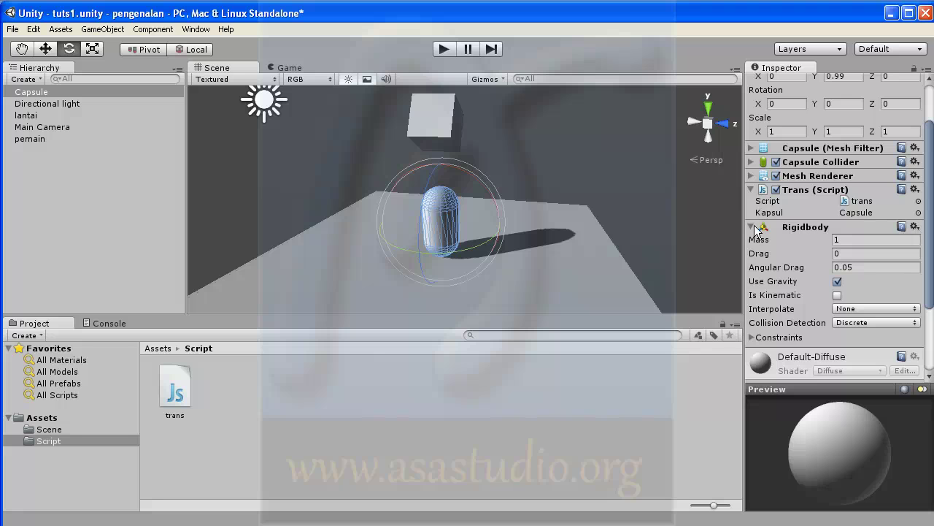
Remove the Capsule's Rigidbody, run the scene twice without it, and reselect the Capsule.
click(915, 227)
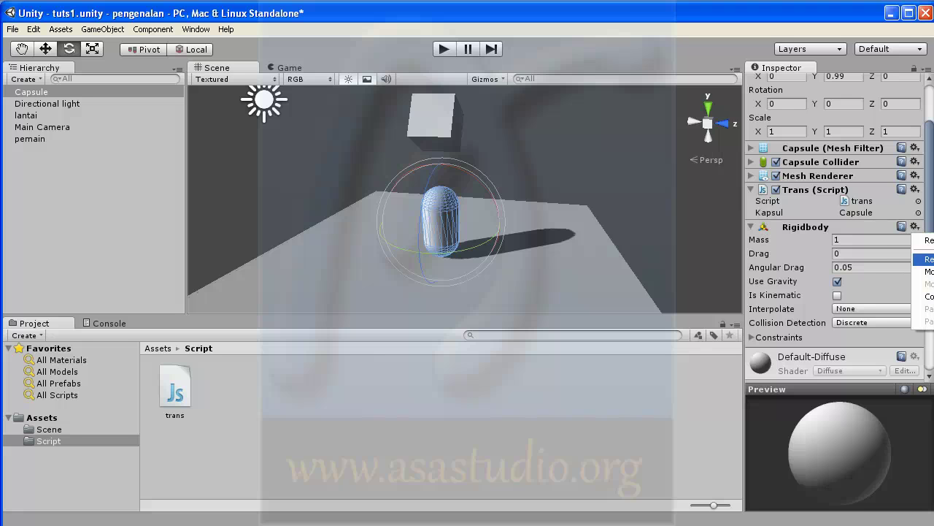
click(925, 259)
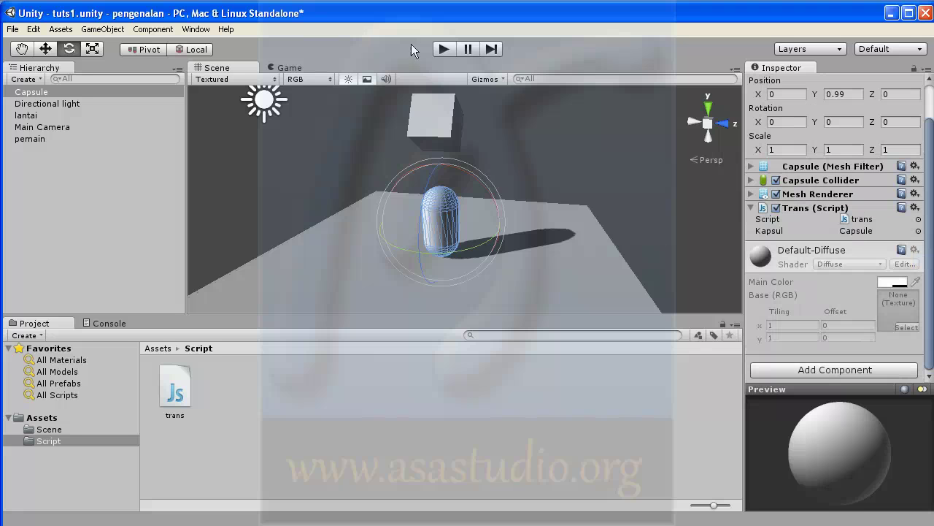
click(447, 48)
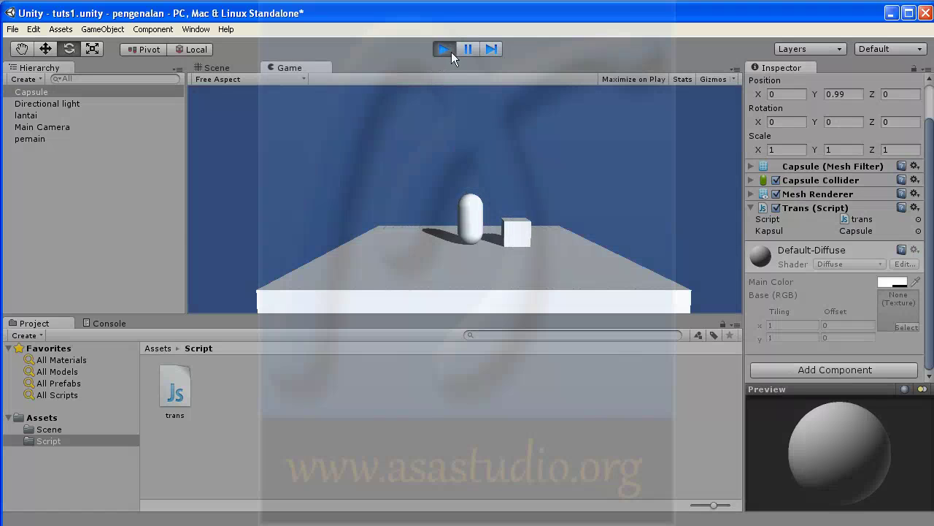
click(450, 52)
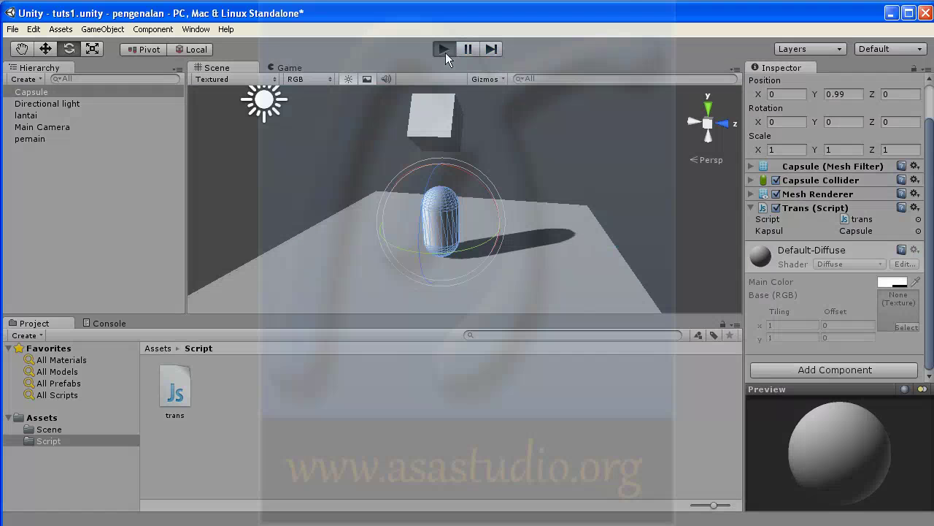
click(445, 50)
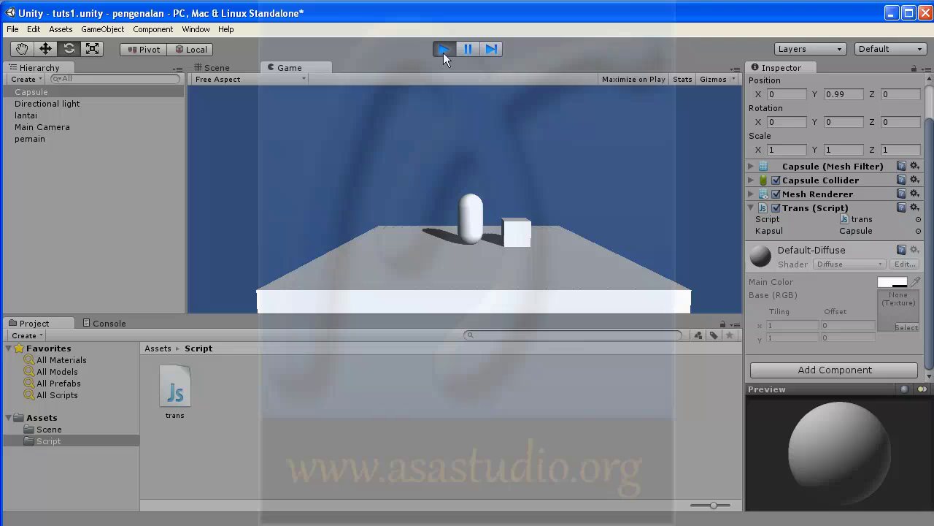
click(443, 52)
click(33, 94)
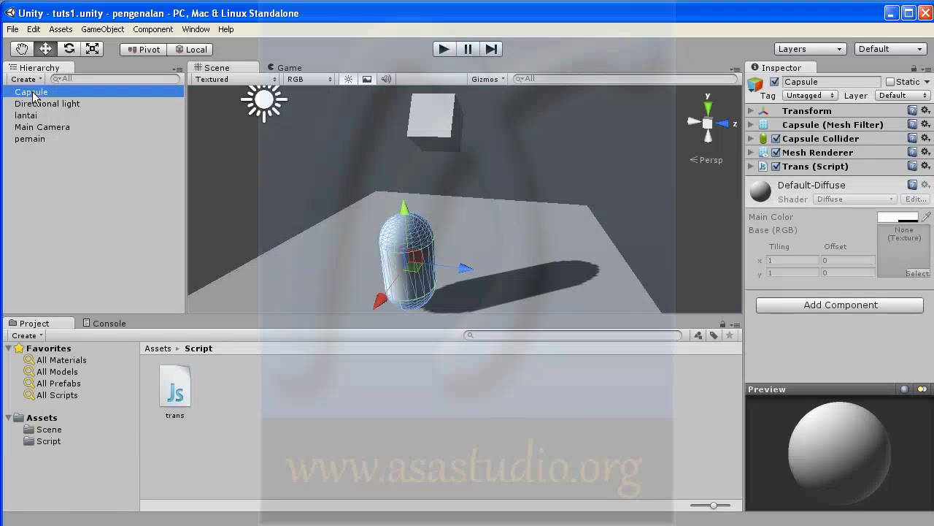
Add a Rigidbody to the Capsule again and do a short test run.
click(157, 30)
mouse_move(212, 82)
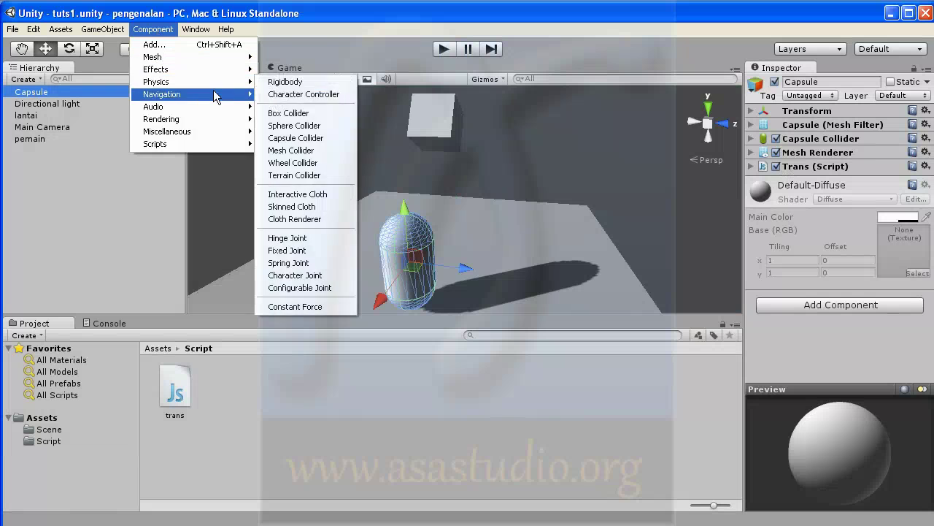
click(309, 82)
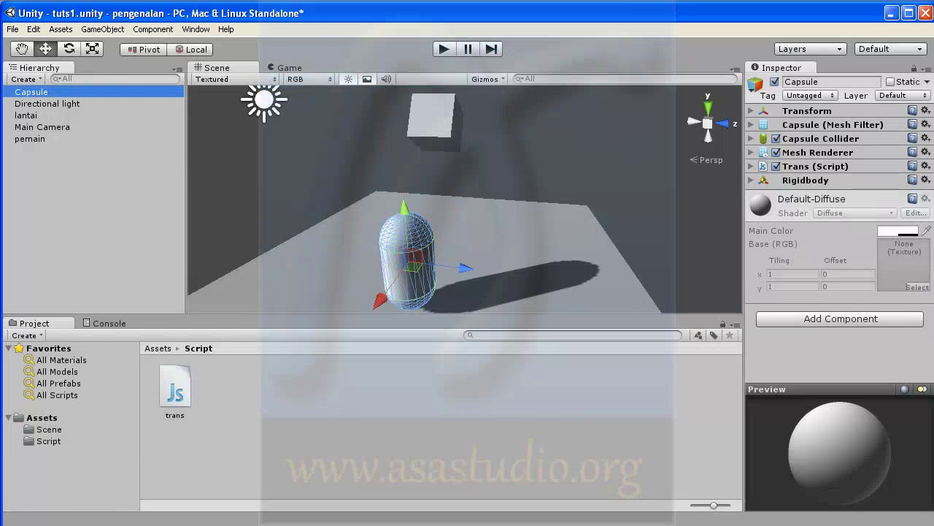
click(441, 49)
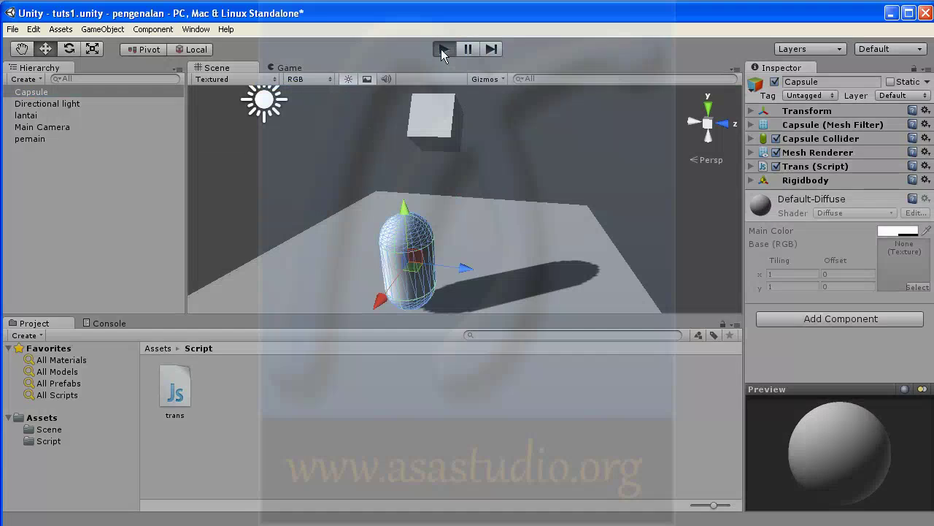
click(441, 49)
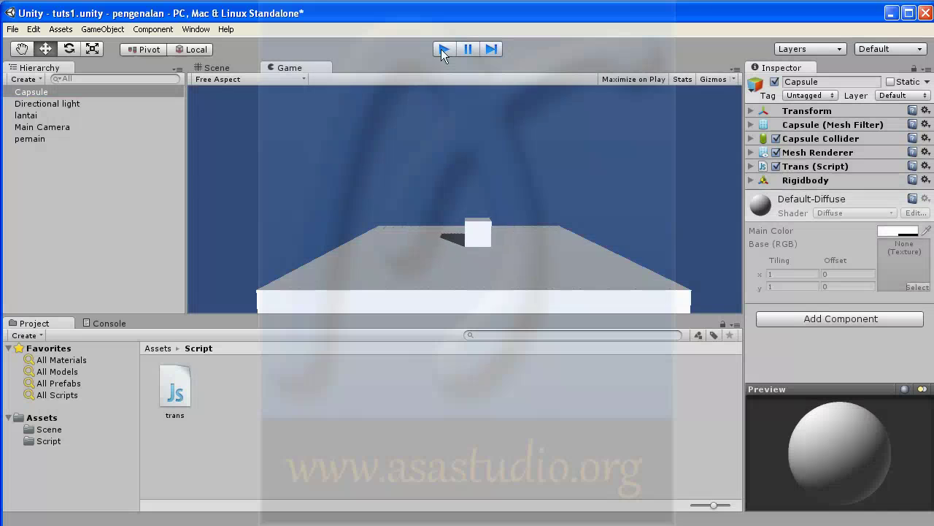
Expand the Rigidbody settings and remove the Capsule Collider component.
click(750, 181)
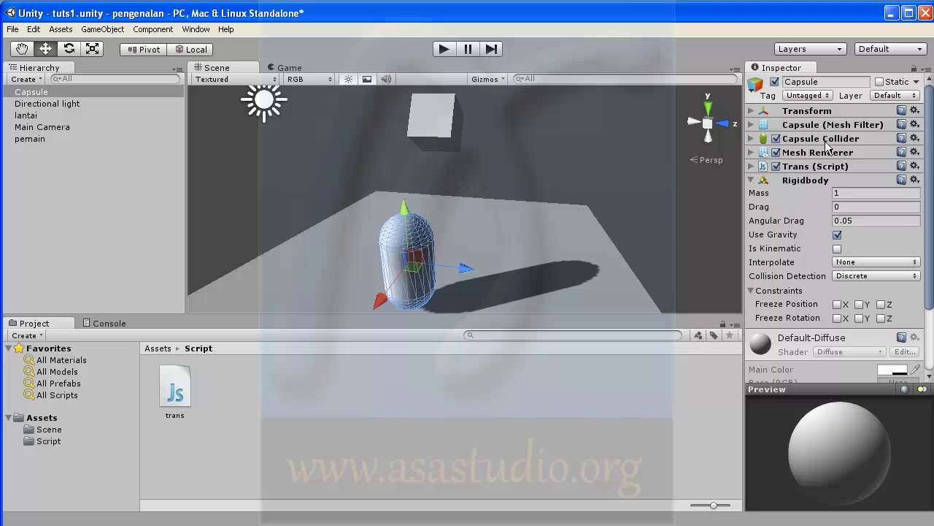
click(915, 138)
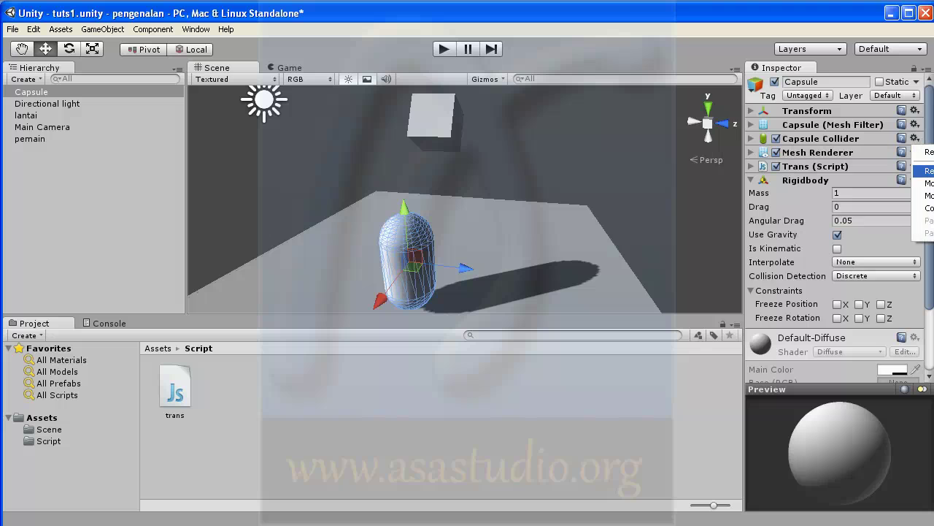
click(922, 170)
Add a Capsule Collider to the Capsule from Component > Physics.
click(149, 33)
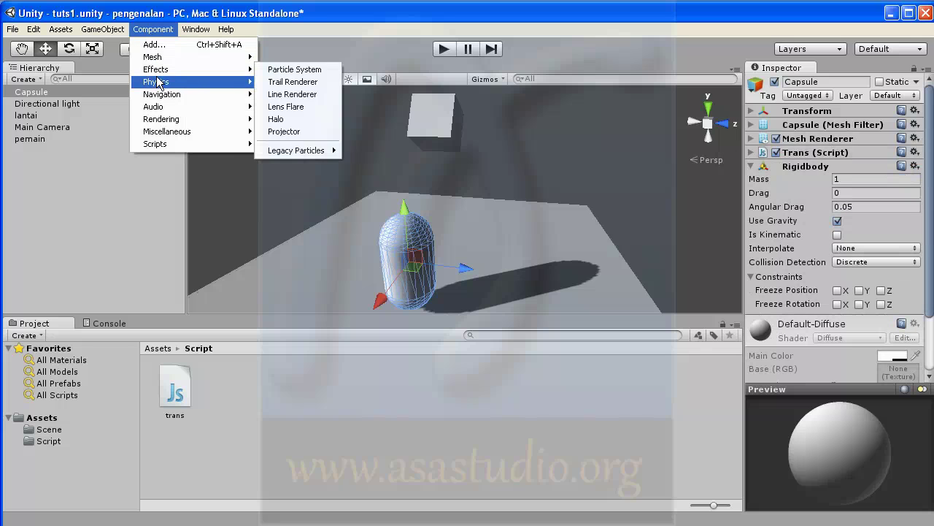
mouse_move(162, 88)
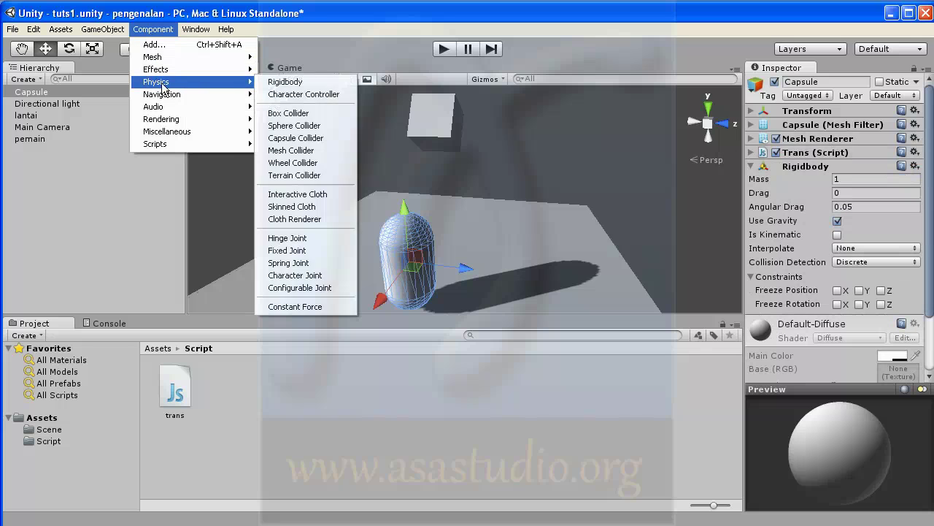
click(312, 139)
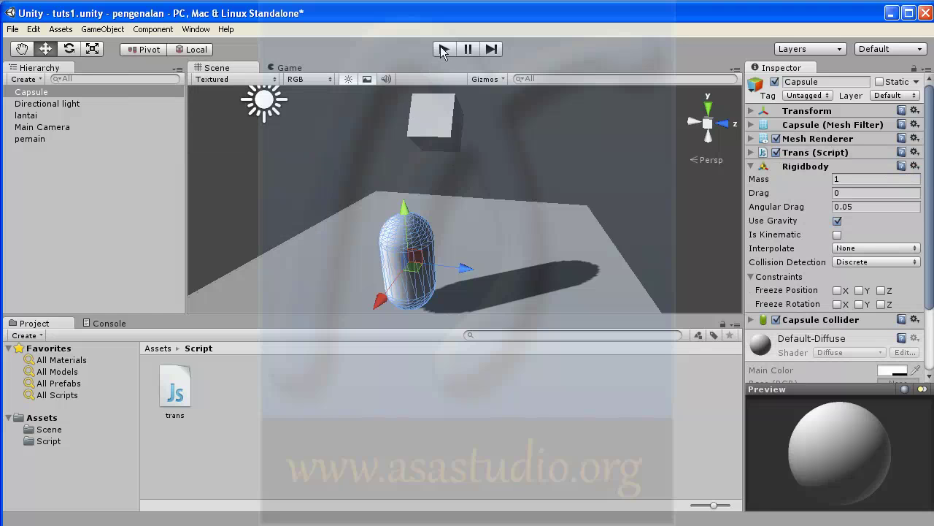
Test the scene three times, watching the capsule topple beside the cube.
click(441, 47)
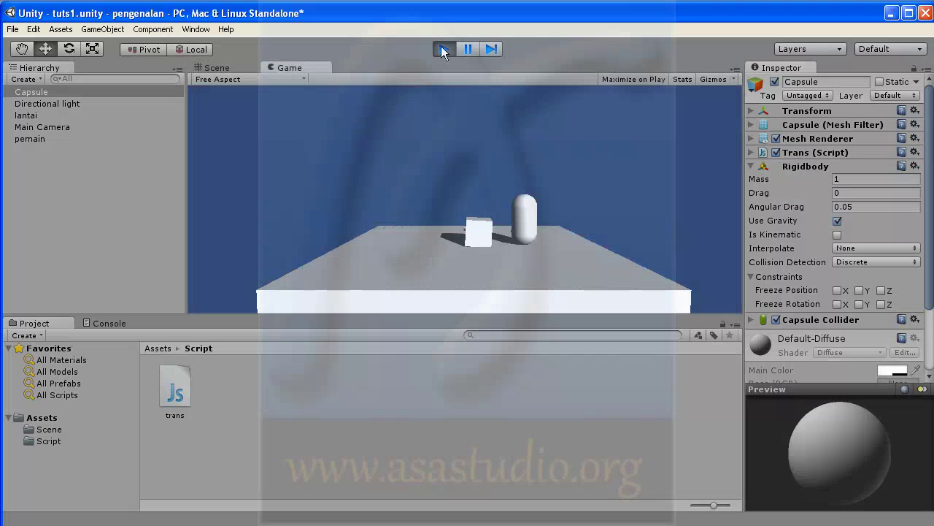
click(446, 52)
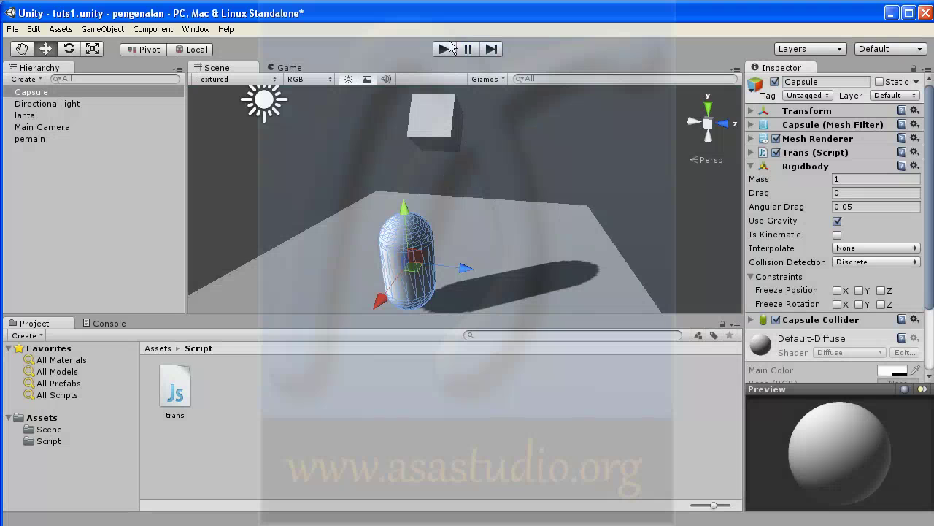
click(445, 51)
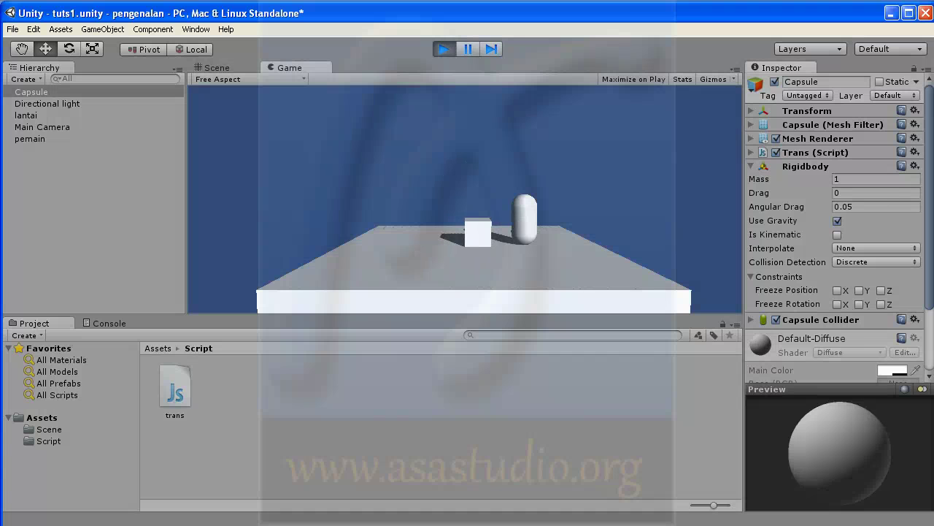
click(445, 48)
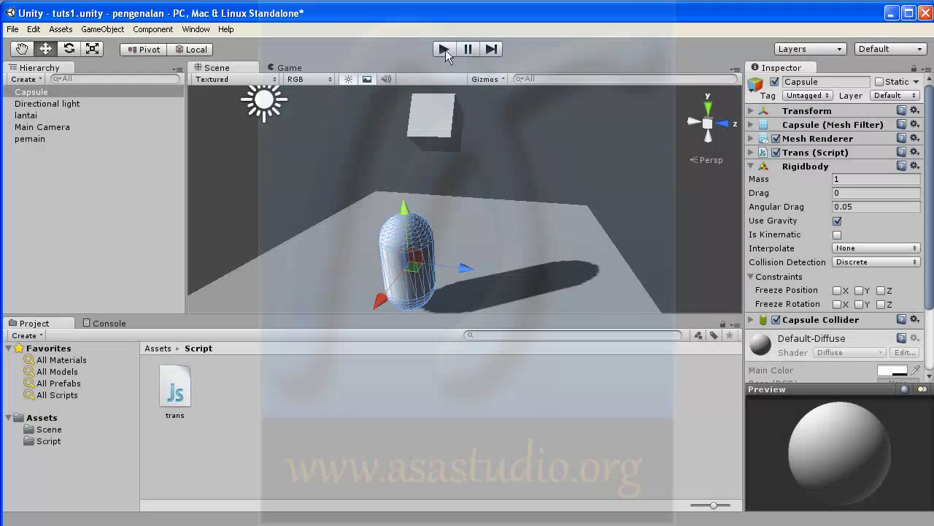
click(445, 49)
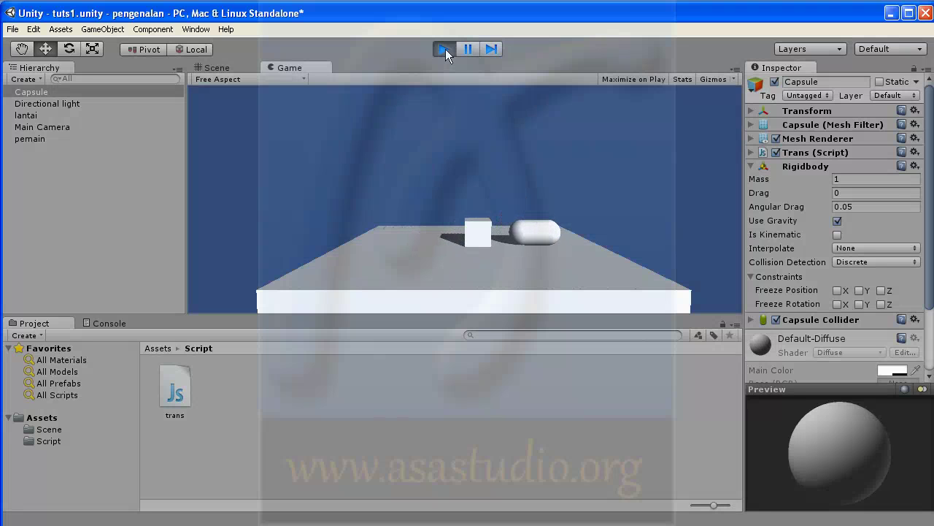
click(446, 49)
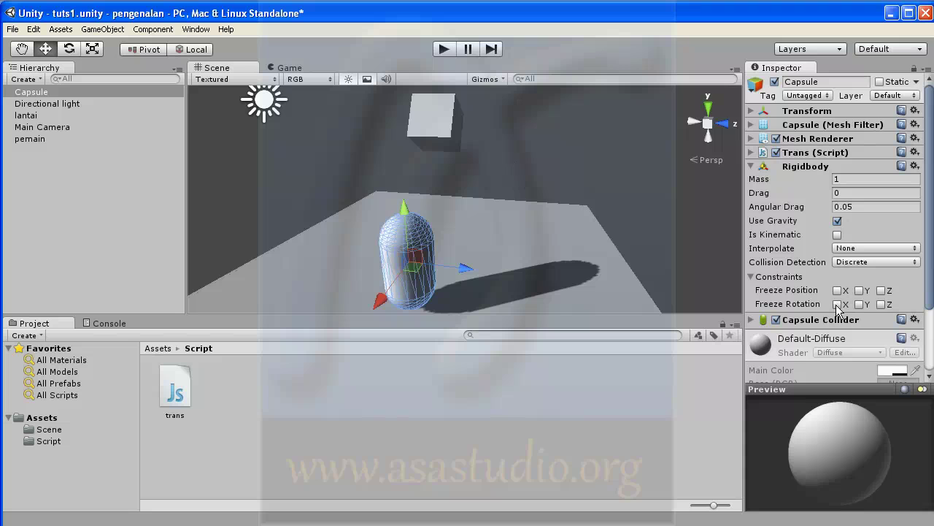
Freeze the Rigidbody's rotation on X, Y and Z and test that the capsule stays upright.
click(880, 304)
click(441, 45)
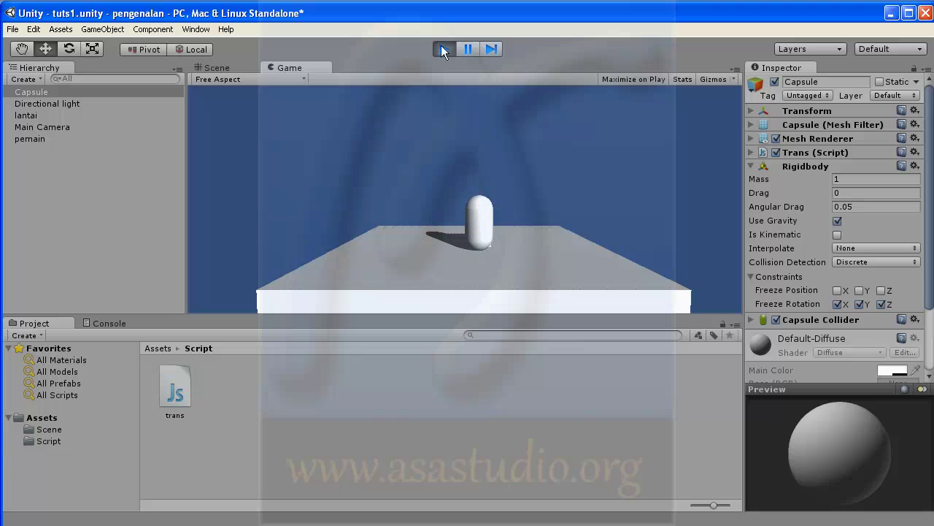
click(442, 49)
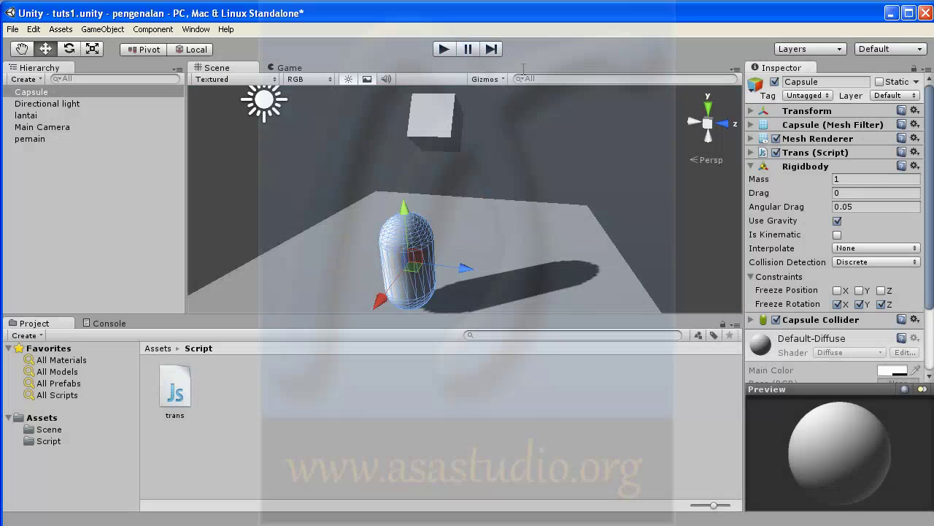
Set the Rigidbody's Mass to 400 and test the heavier capsule against the cube.
click(829, 183)
text(400)
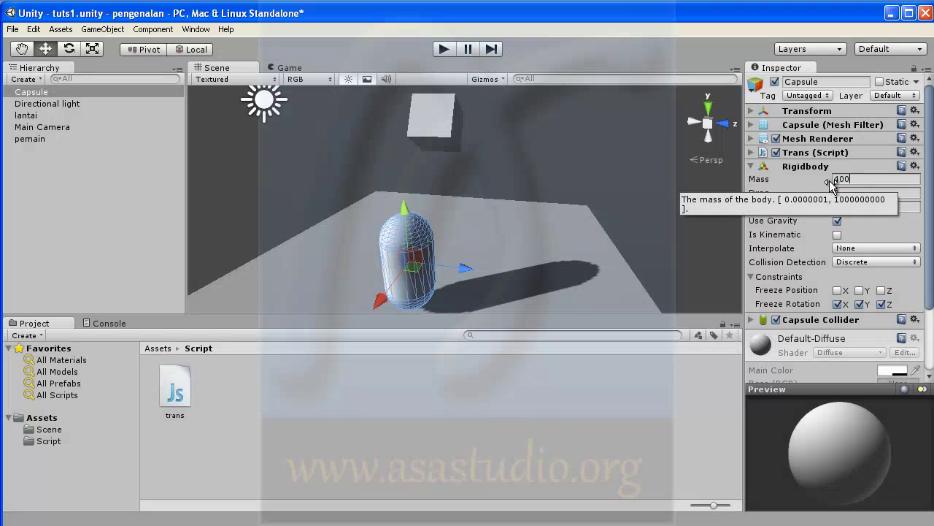
key(Return)
click(442, 49)
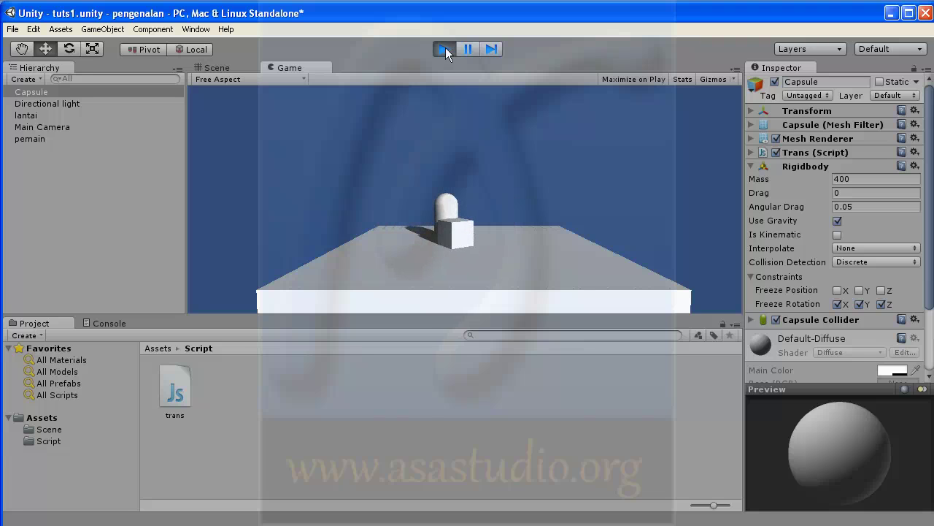
click(445, 48)
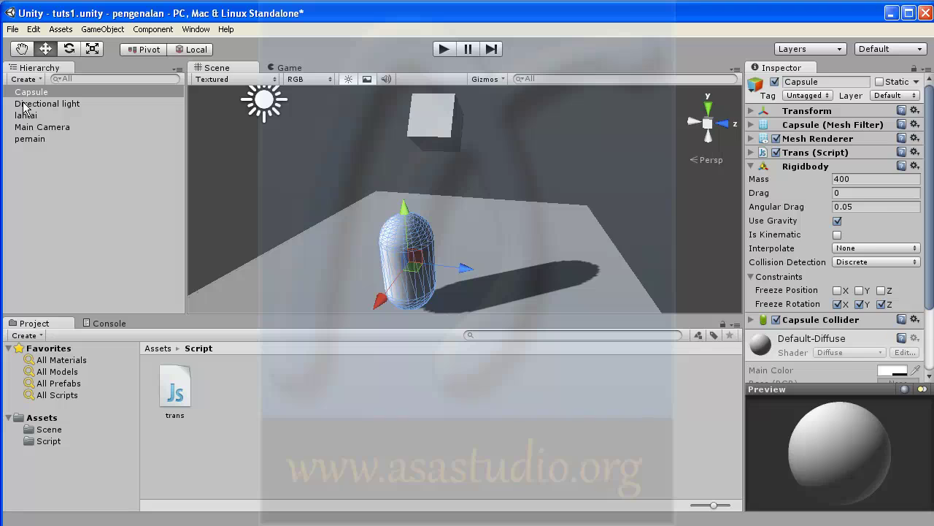
Select the Main Camera, expand its Transform, and switch to the Game view.
click(27, 127)
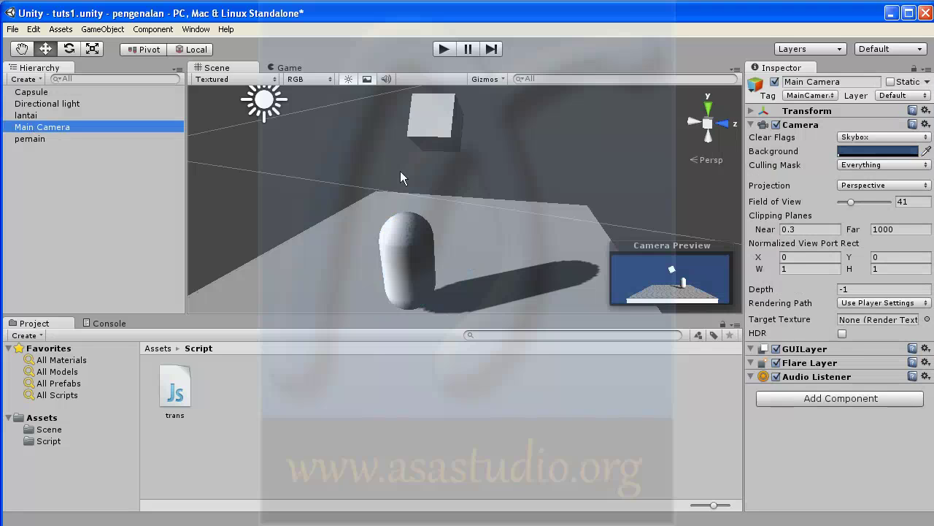
scroll(401, 171, down, 3)
scroll(404, 174, down, 3)
scroll(407, 176, down, 2)
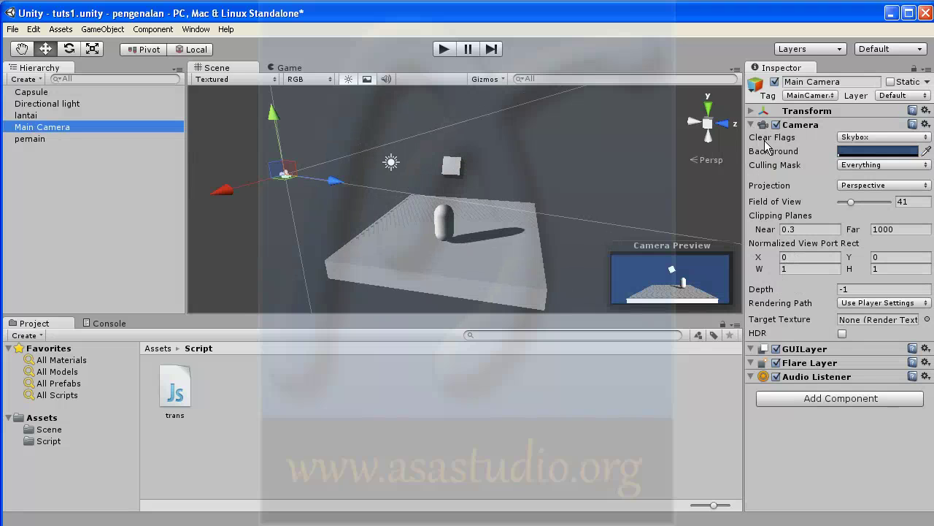
click(751, 124)
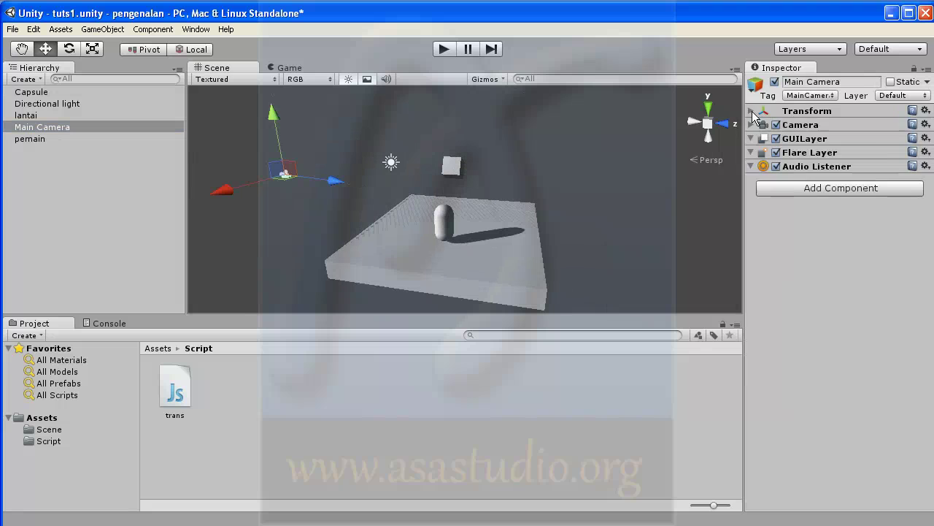
click(751, 110)
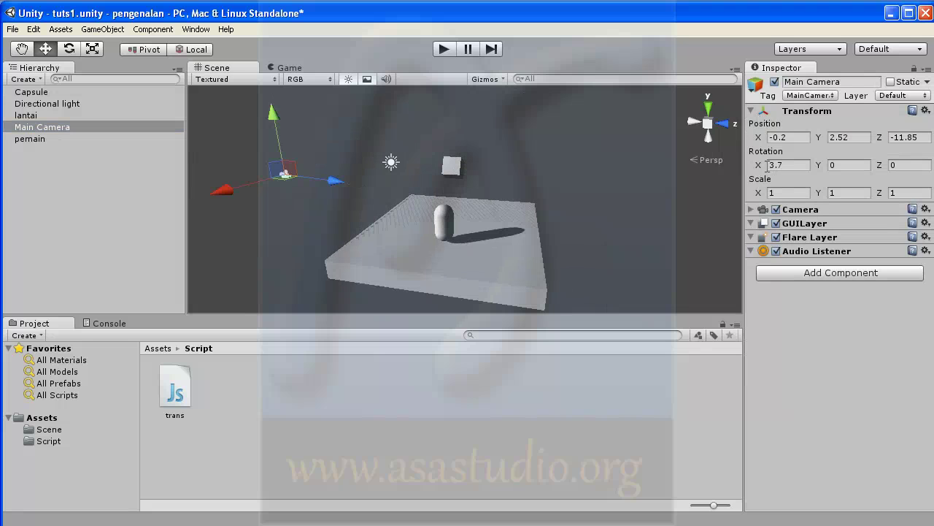
drag(778, 168, 772, 169)
click(26, 129)
click(289, 67)
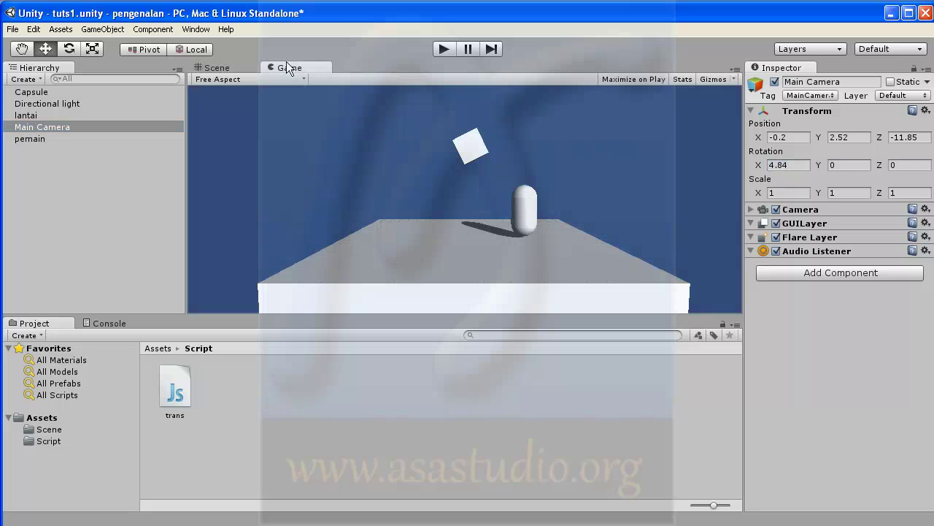
Set the camera to Rotation X 49.61 and Position 0, 11.82, -9.6 overlooking the floor.
drag(757, 164, 860, 164)
click(818, 135)
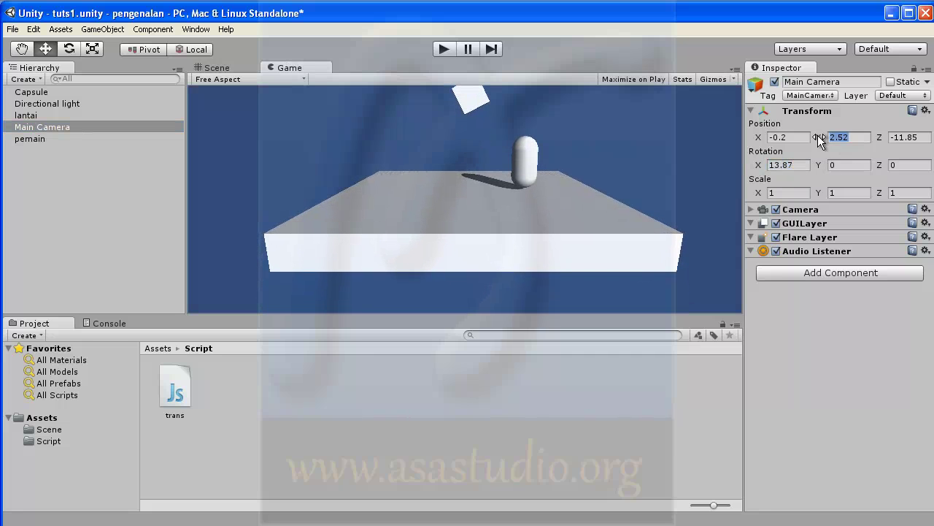
drag(817, 135, 860, 135)
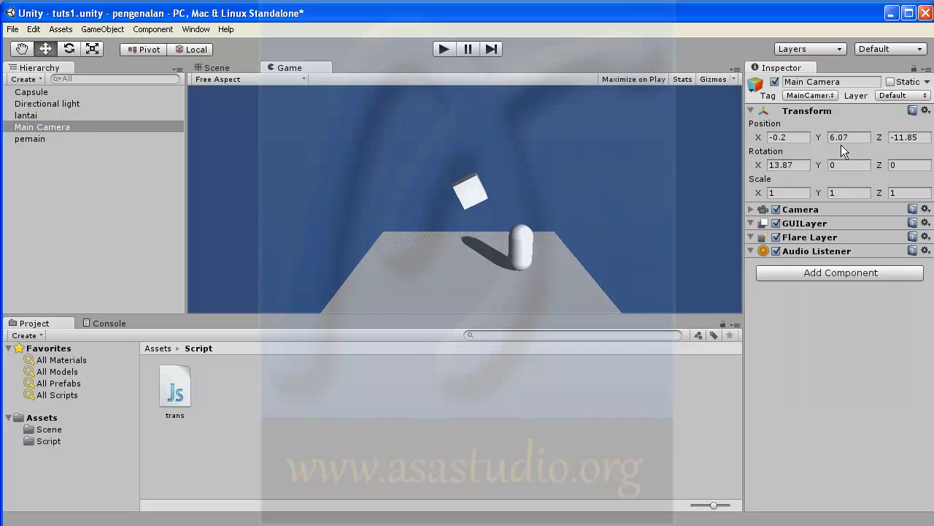
drag(757, 165, 932, 171)
drag(817, 140, 869, 140)
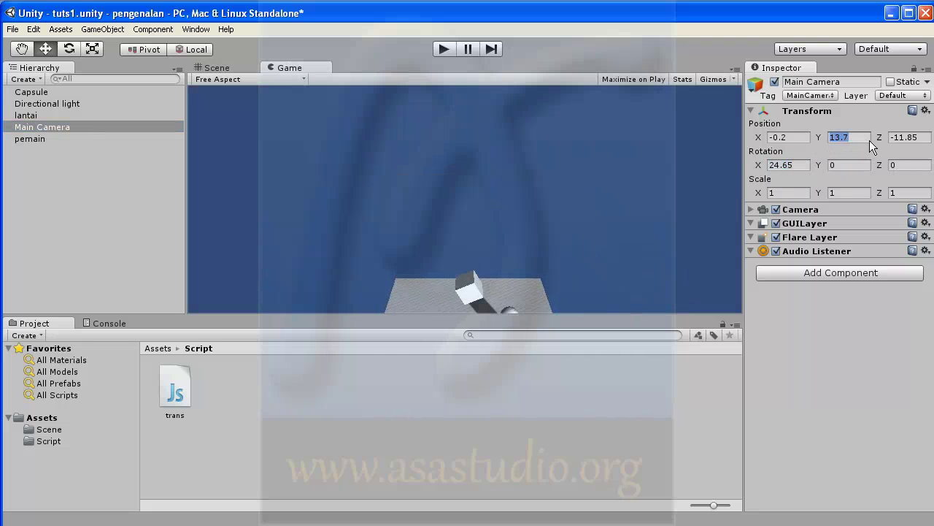
drag(757, 165, 933, 169)
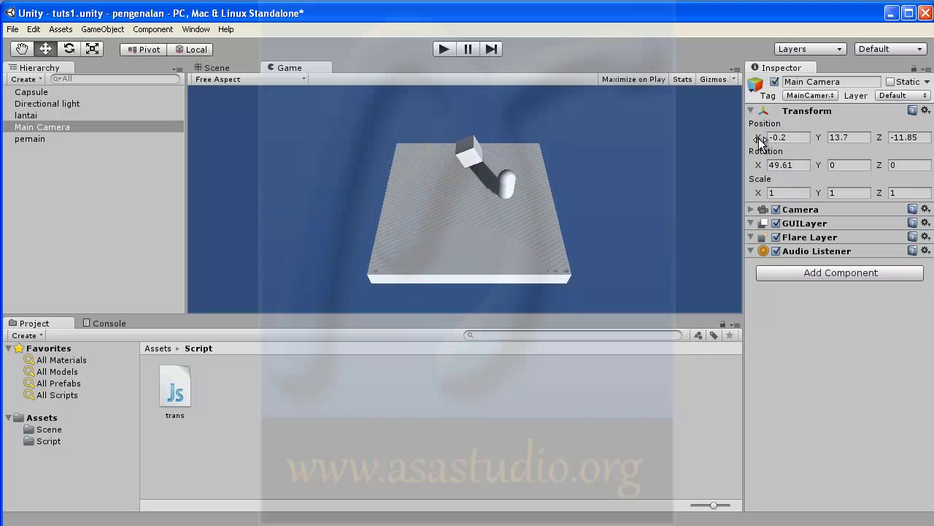
drag(881, 138, 890, 139)
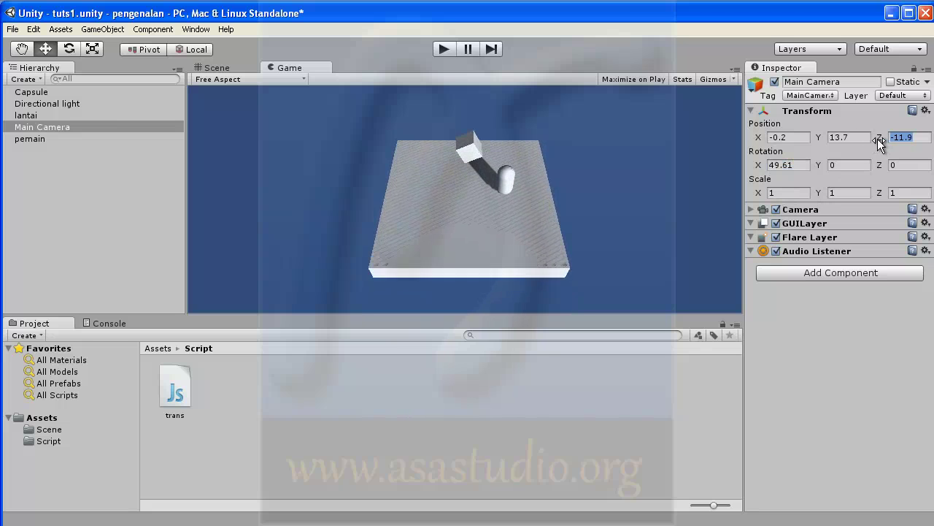
drag(759, 138, 759, 139)
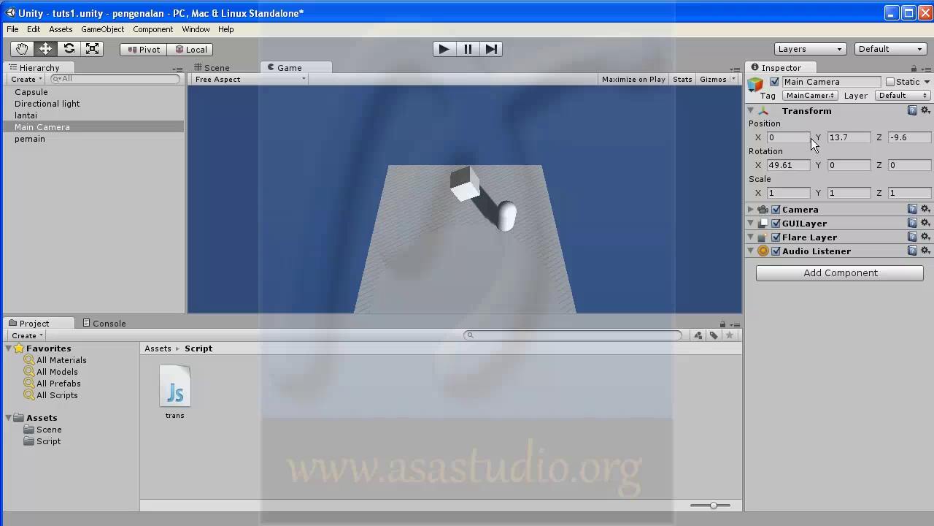
drag(816, 138, 759, 141)
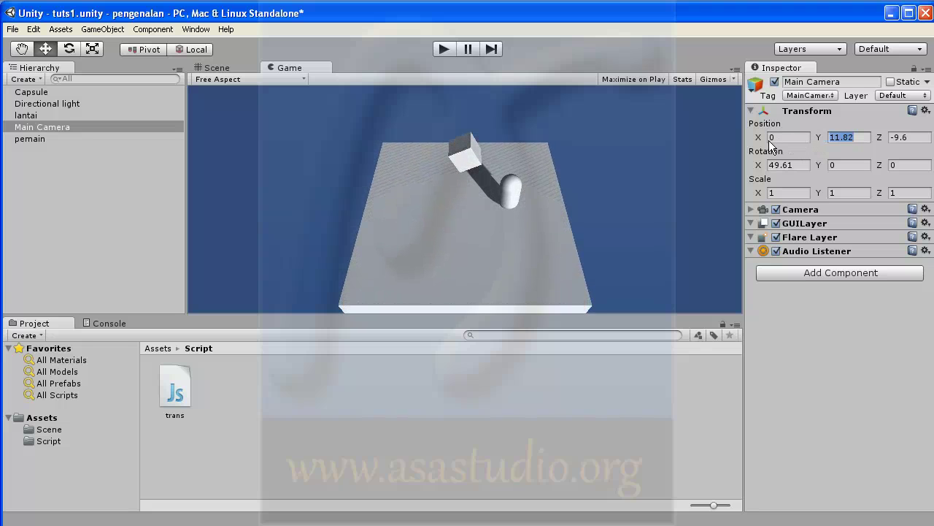
Start Play mode and drive the capsule into the cube, shoving it off the floor's left edge.
click(446, 47)
key(Left)
key(Down)
key(Left)
key(Left)
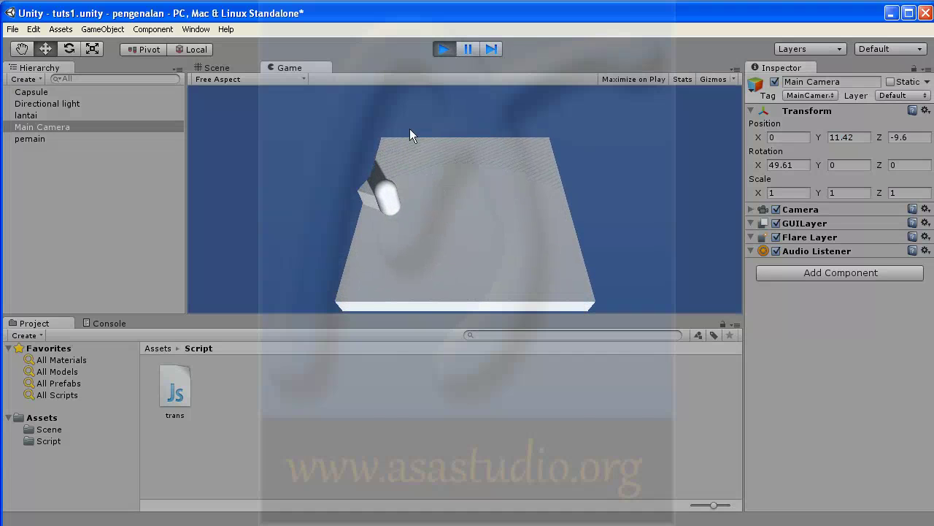
key(Left)
key(Up)
key(Left)
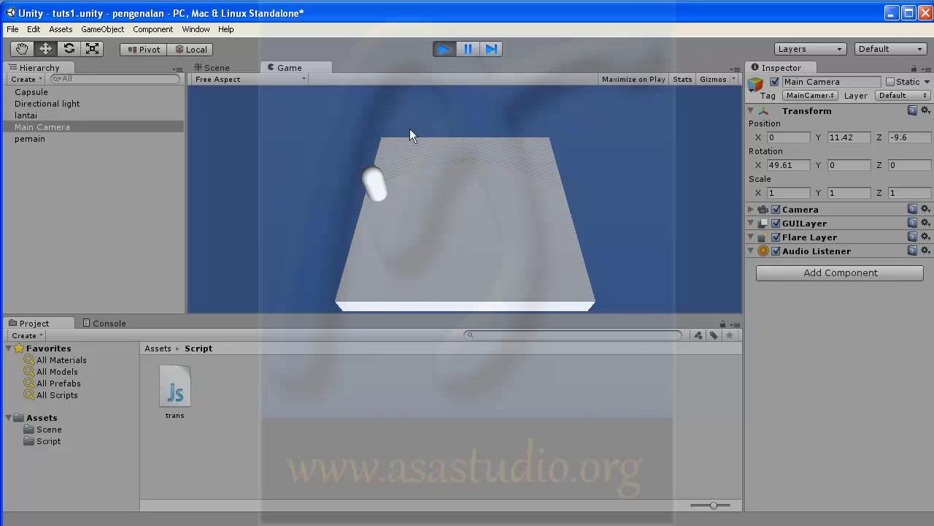
click(102, 31)
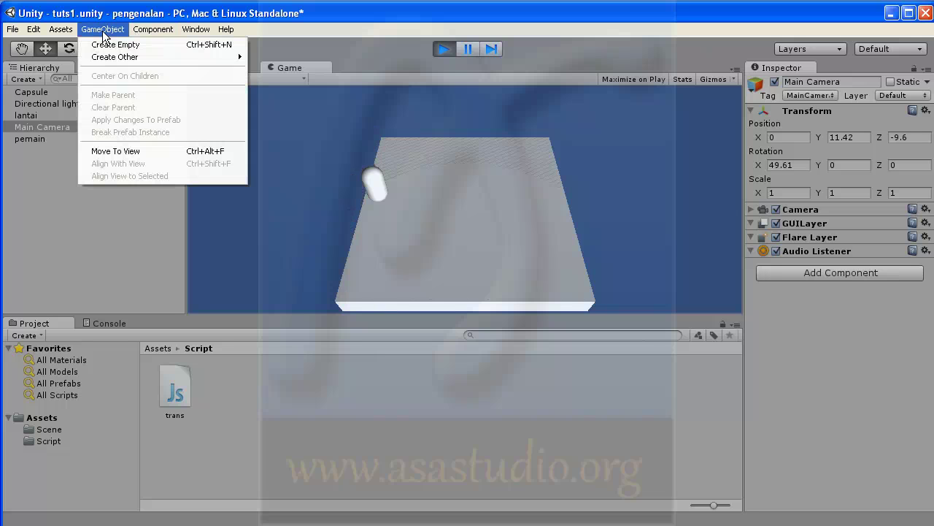
mouse_move(105, 58)
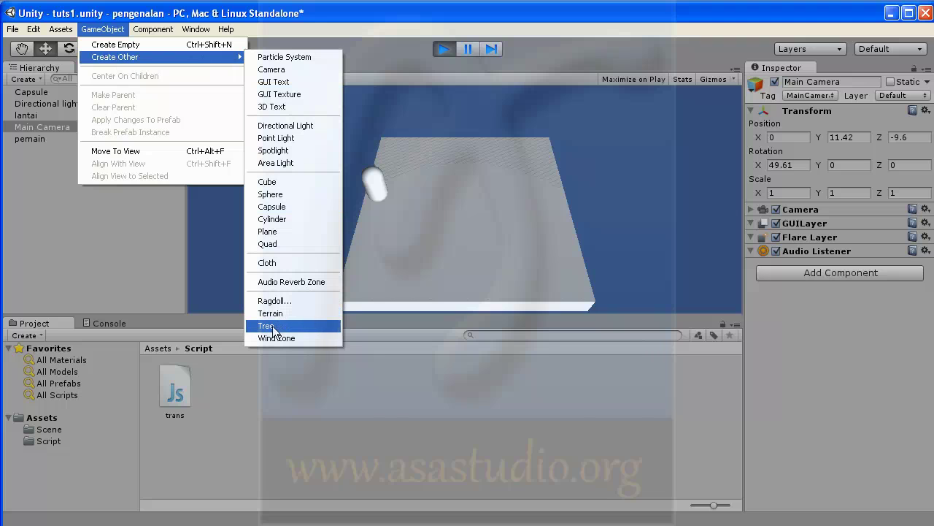
click(349, 13)
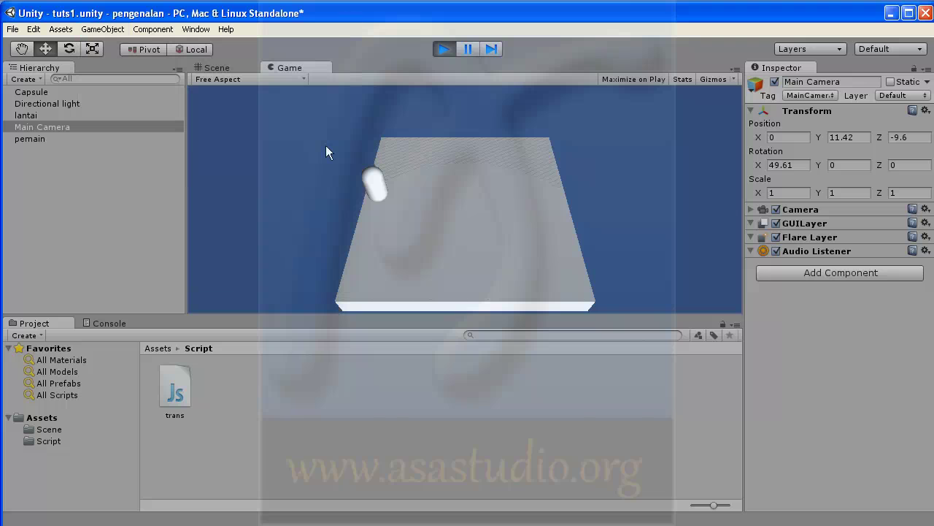